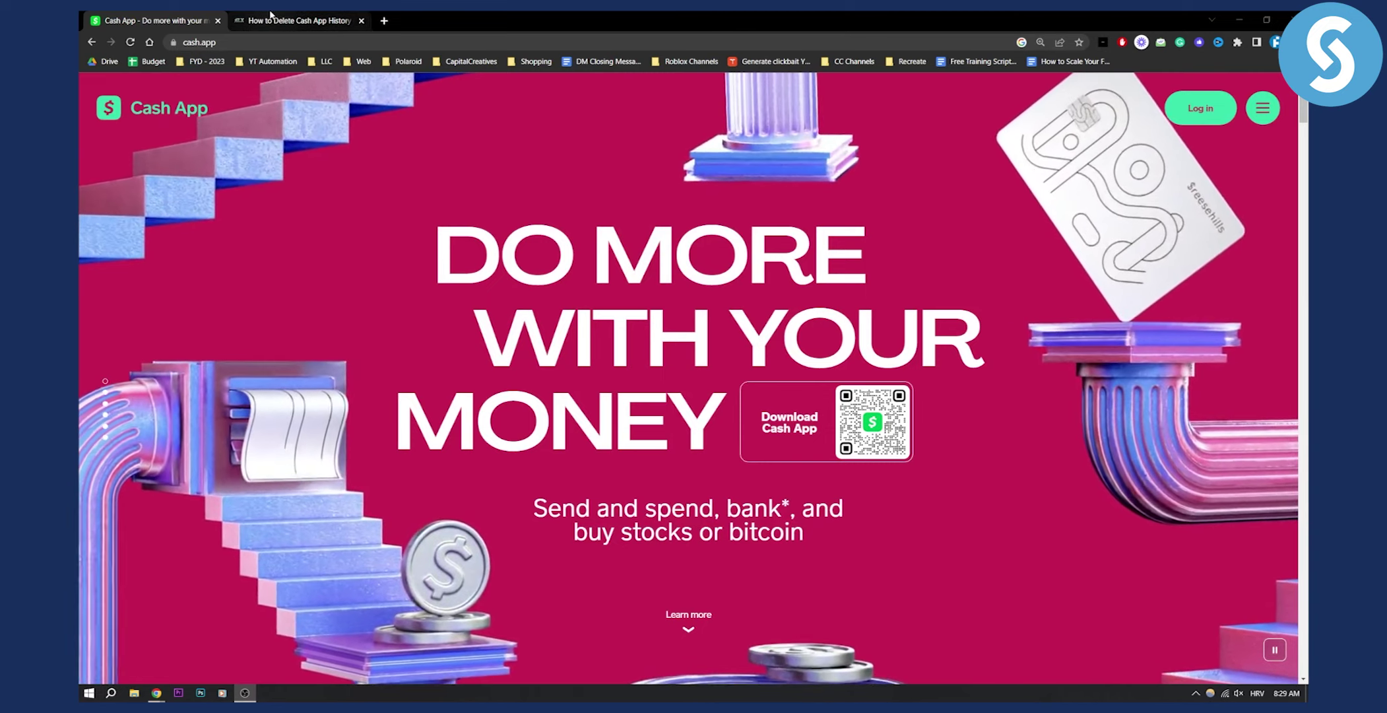
- Switch to the 'How to Delete Cash App History' tab showing the highlighted passage
left_click(271, 20)
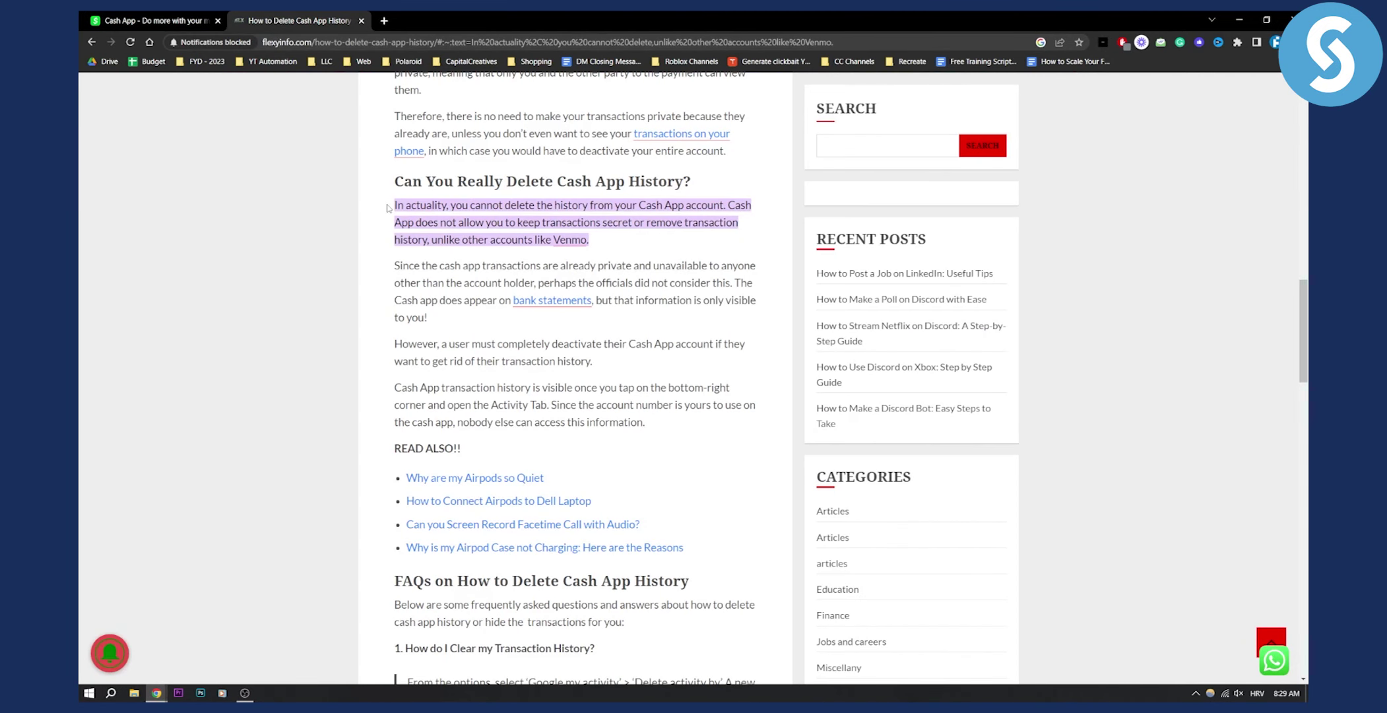